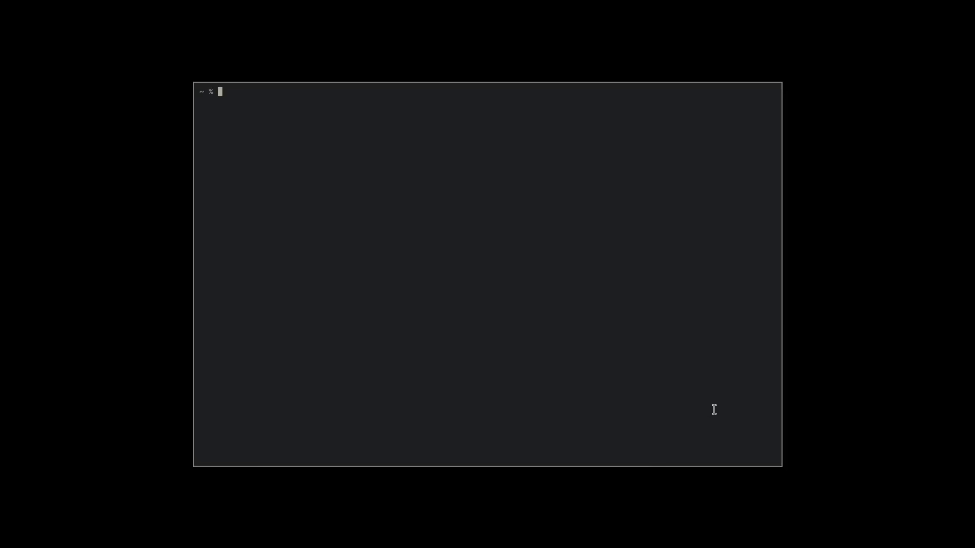
- Shrink the first terminal to the top-left, then spawn two more, shrinking one to the right
{"action": "left_click_drag", "start_coordinate": [714, 409], "coordinate": [326, 254]}
{"action": "key", "text": "super+Return"}
{"action": "left_click_drag", "start_coordinate": [611, 287], "coordinate": [714, 213]}
{"action": "key", "text": "super+Return"}
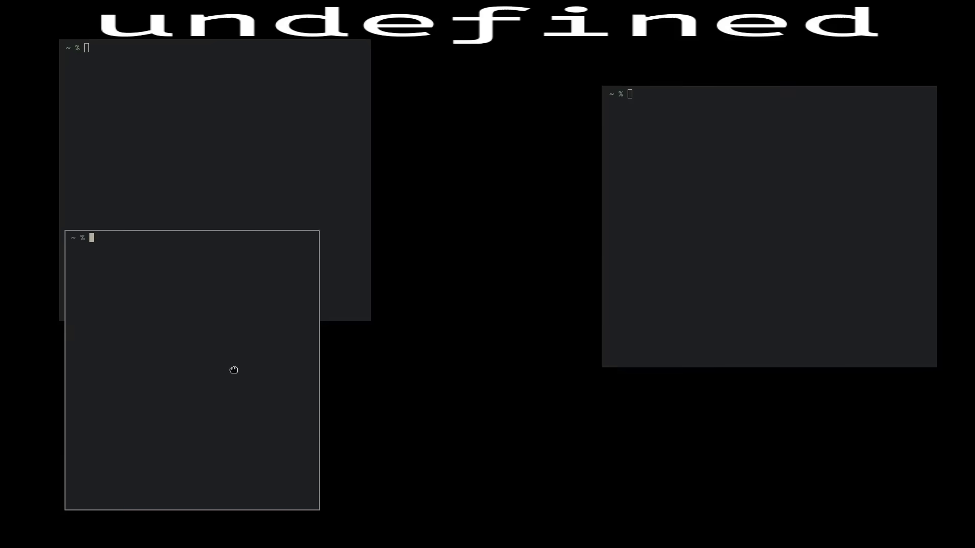
- Spawn two more terminals, shrinking one in the centre and moving the other down-right
{"action": "key", "text": "super+Return"}
{"action": "left_click_drag", "start_coordinate": [237, 365], "coordinate": [562, 338]}
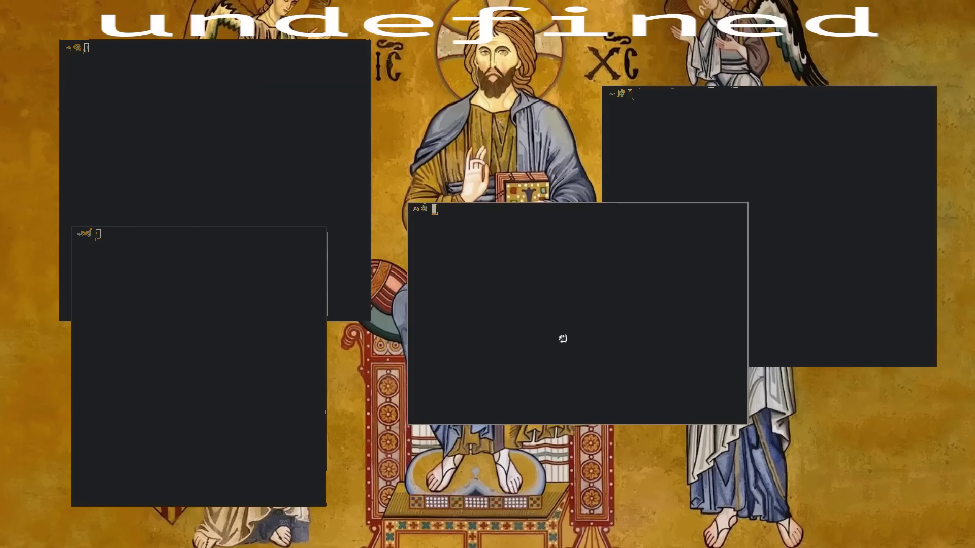
{"action": "key", "text": "super+Return"}
{"action": "left_click_drag", "start_coordinate": [649, 370], "coordinate": [748, 410]}
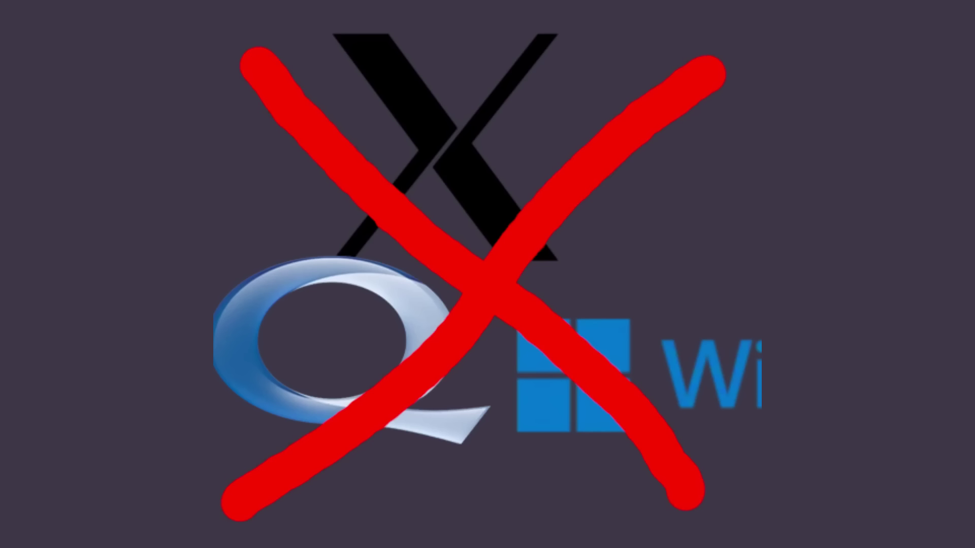
- Select the Wayland page title and scroll the core protocol docs from wl_display to the footer
{"action": "double_click", "coordinate": [124, 24]}
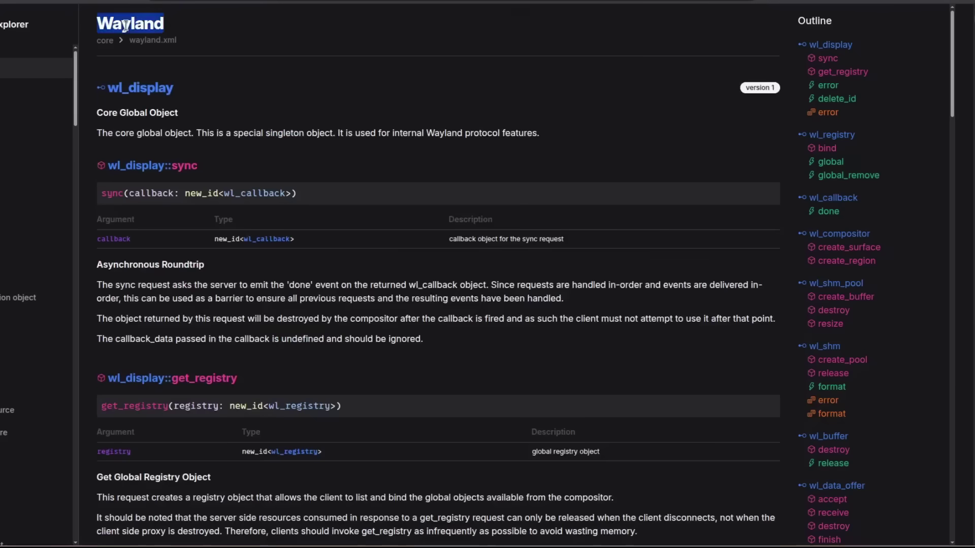
{"action": "scroll", "coordinate": [562, 178], "scroll_direction": "down", "scroll_amount": 20}
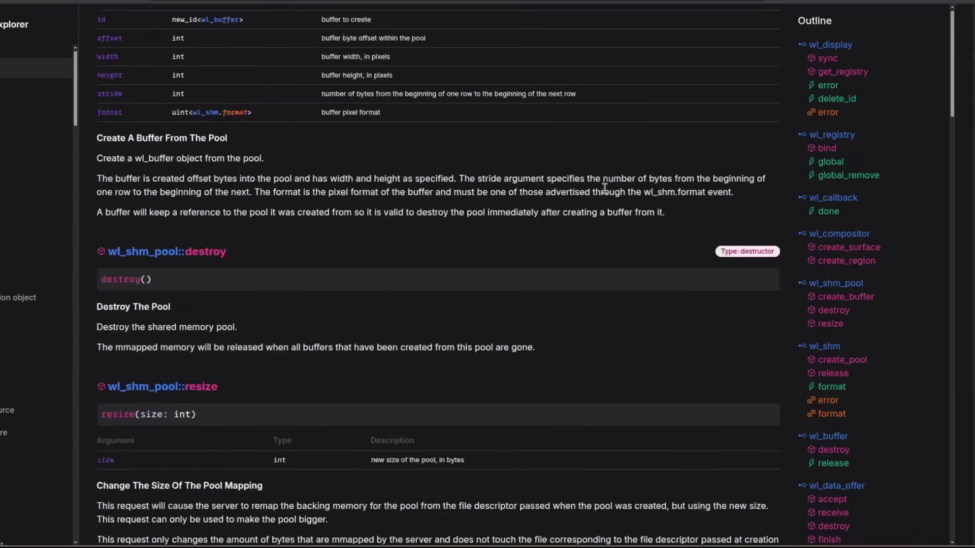
{"action": "scroll", "coordinate": [599, 202], "scroll_direction": "down", "scroll_amount": 20}
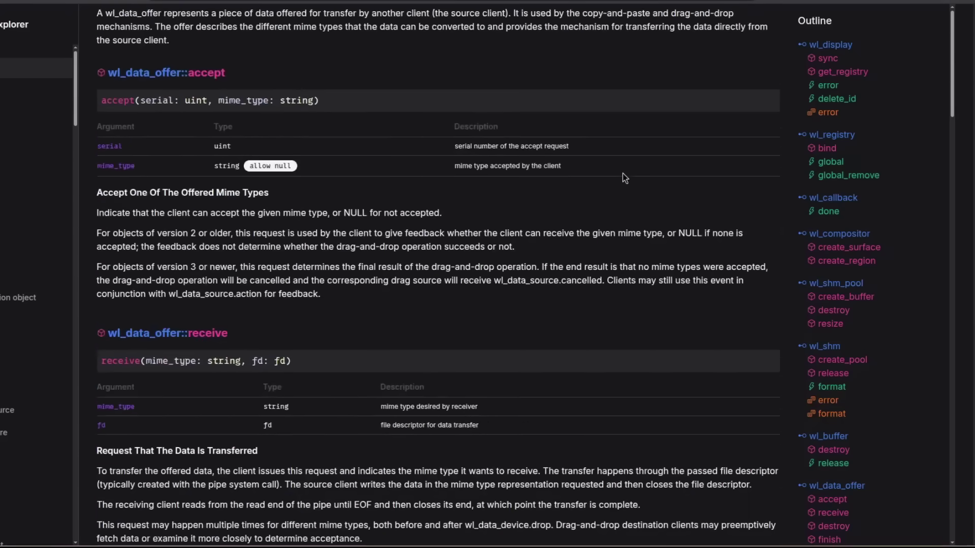
{"action": "scroll", "coordinate": [699, 152], "scroll_direction": "down", "scroll_amount": 20}
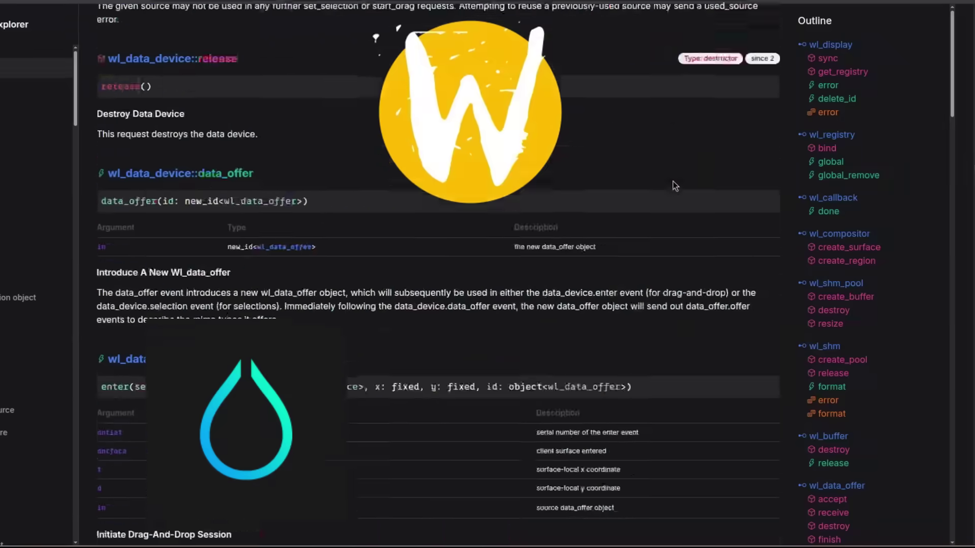
{"action": "scroll", "coordinate": [710, 184], "scroll_direction": "down", "scroll_amount": 20}
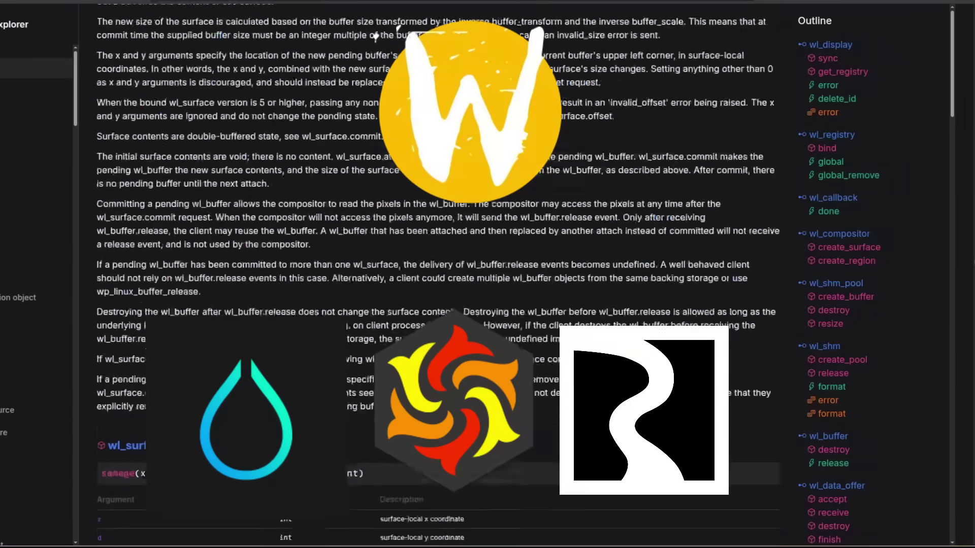
{"action": "scroll", "coordinate": [376, 37], "scroll_direction": "down", "scroll_amount": 20}
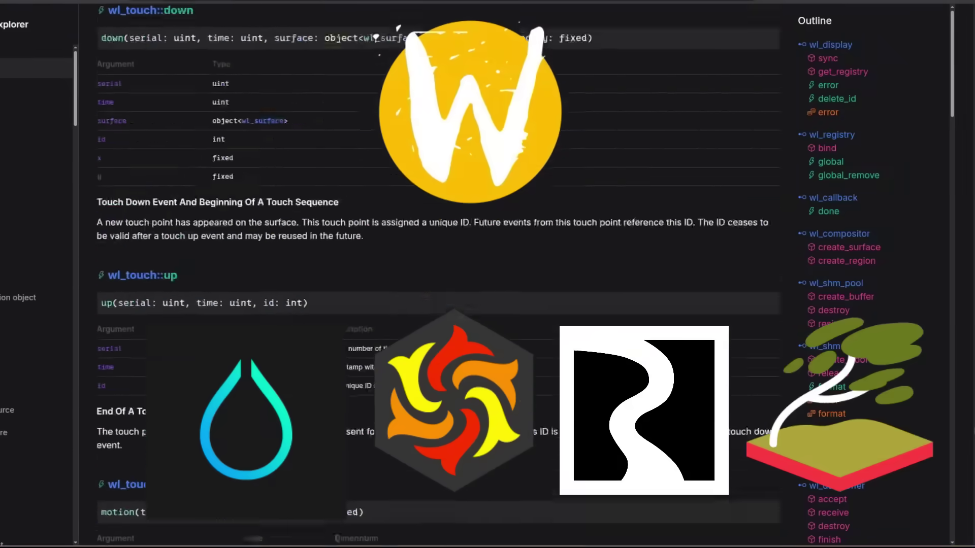
{"action": "scroll", "coordinate": [376, 37], "scroll_direction": "down", "scroll_amount": 20}
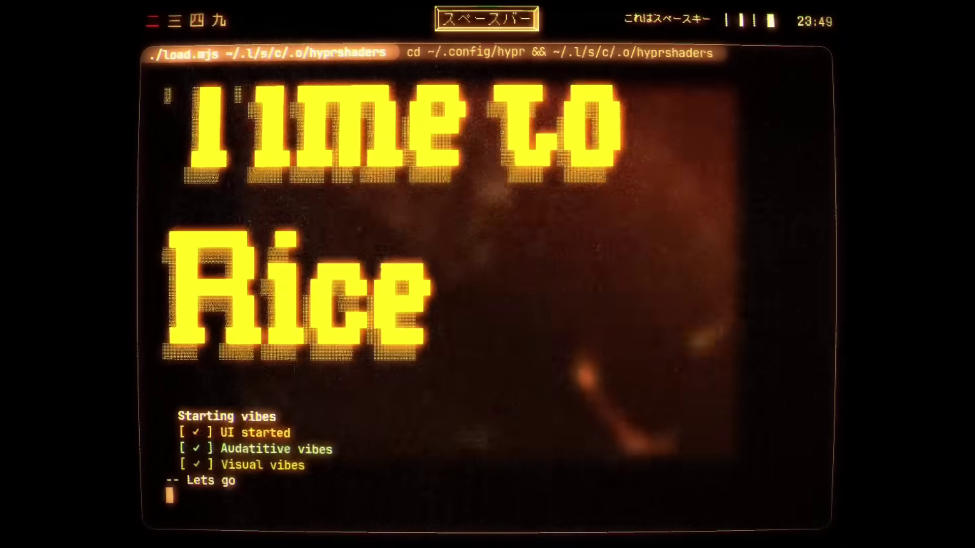
- Visit workspaces 2 and 7, open and close two terminals beside btop, then return to workspace 2
{"action": "key", "text": "super+2"}
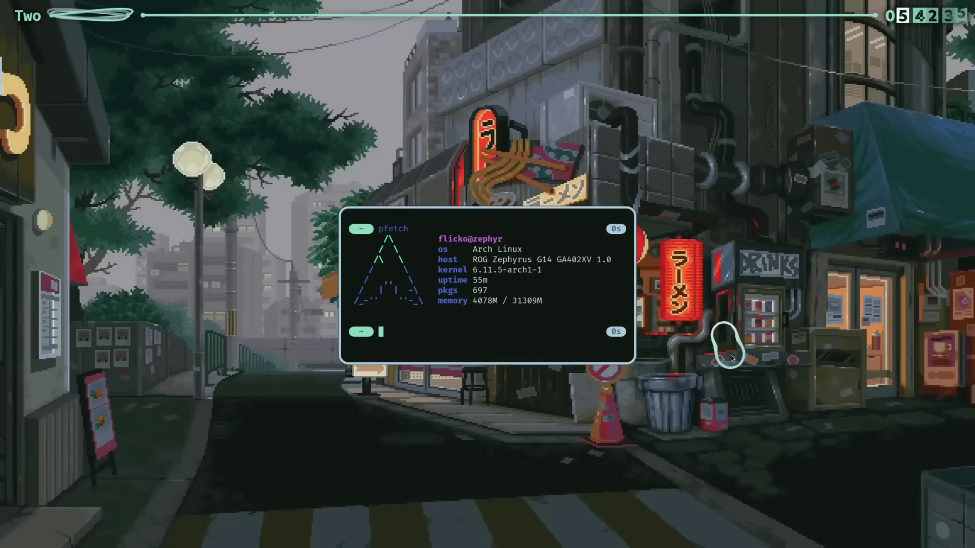
{"action": "key", "text": "super+7"}
{"action": "key", "text": "super+Return"}
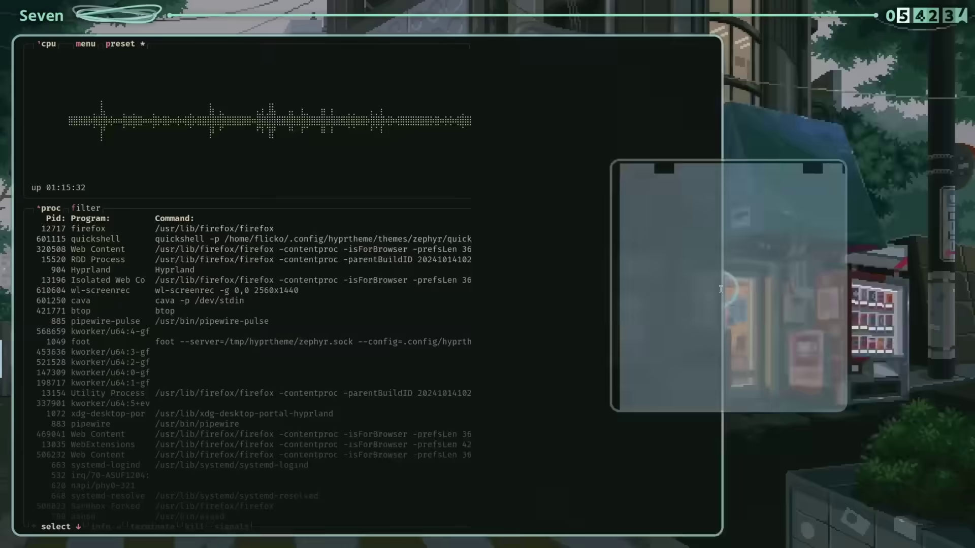
{"action": "key", "text": "super+Return"}
{"action": "left_click_drag", "start_coordinate": [741, 87], "coordinate": [222, 431]}
{"action": "key", "text": "super+q"}
{"action": "key", "text": "super+q"}
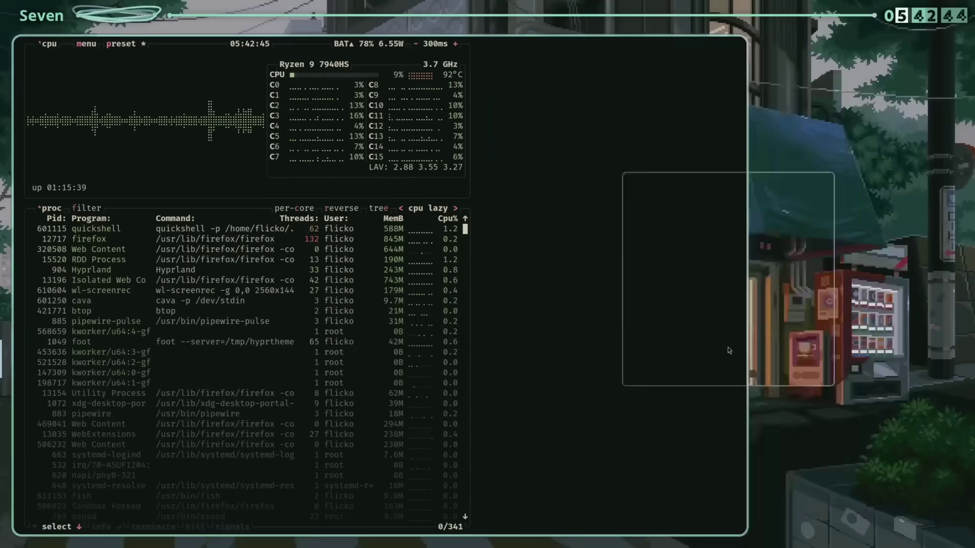
{"action": "key", "text": "super+2"}
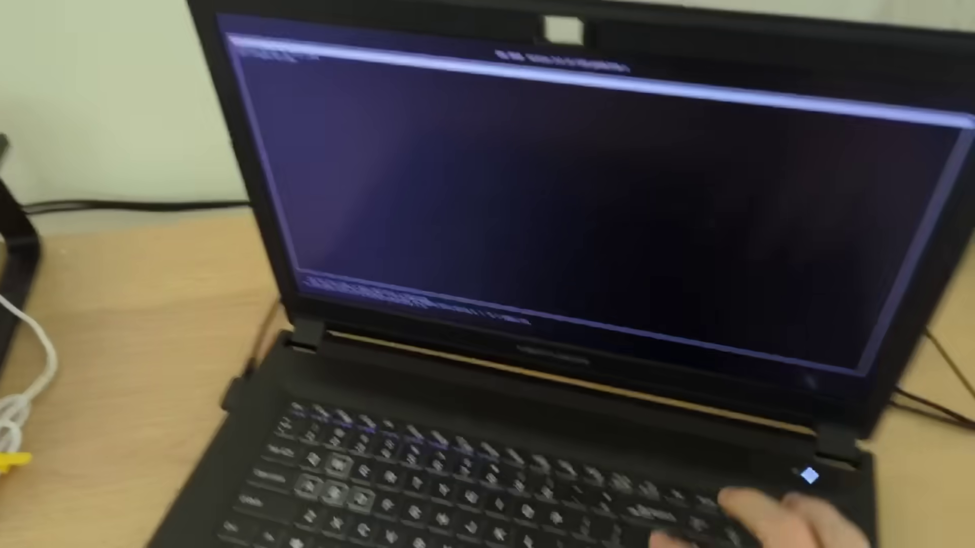
- Boot the selected GRUB entry into the Hyprland session
{"action": "key", "text": "Return"}
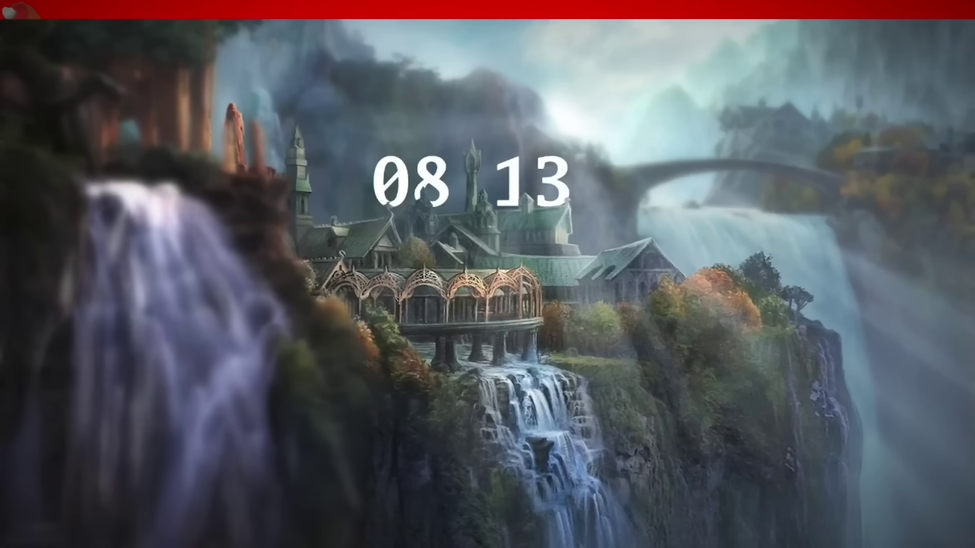
- Open a kitty terminal and move it to the right side of the screen
{"action": "key", "text": "super+Return"}
{"action": "left_click_drag", "start_coordinate": [158, 126], "coordinate": [813, 240]}
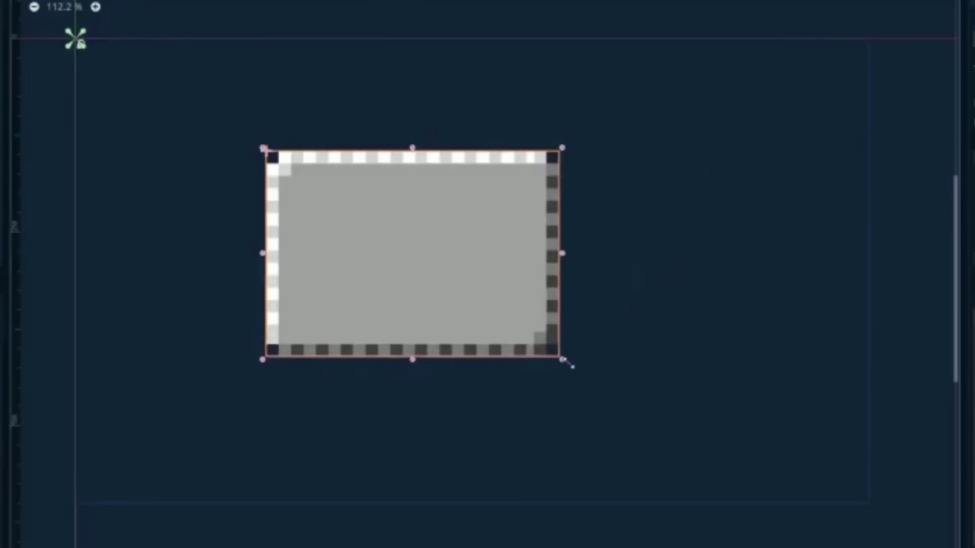
- Line up the scroll end-piece layers, nudging the Transform layer's piece, and preview the page-turn sound
{"action": "left_click_drag", "start_coordinate": [564, 361], "coordinate": [603, 280]}
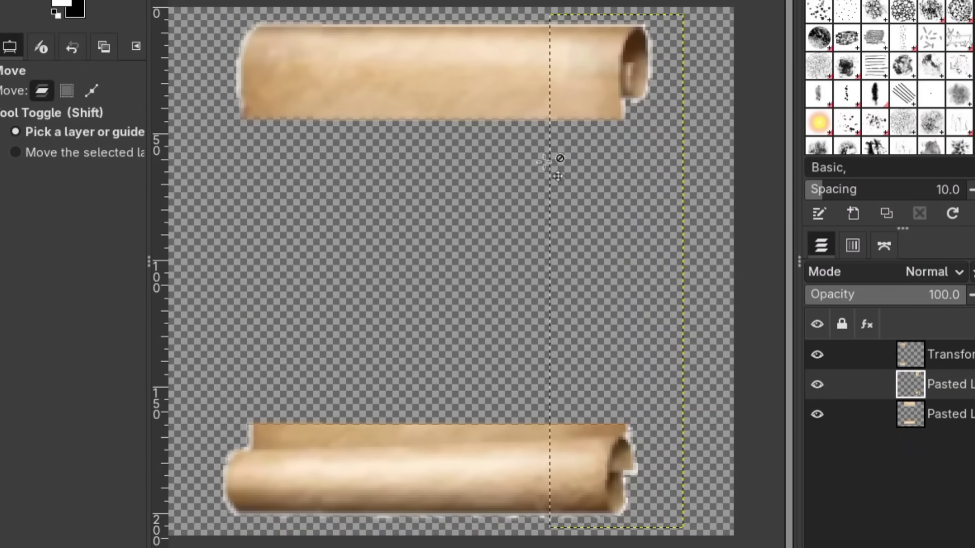
{"action": "mouse_move", "coordinate": [610, 81]}
{"action": "left_mouse_down"}
{"action": "mouse_move", "coordinate": [517, 75]}
{"action": "mouse_move", "coordinate": [610, 81]}
{"action": "mouse_move", "coordinate": [601, 77]}
{"action": "left_mouse_up"}
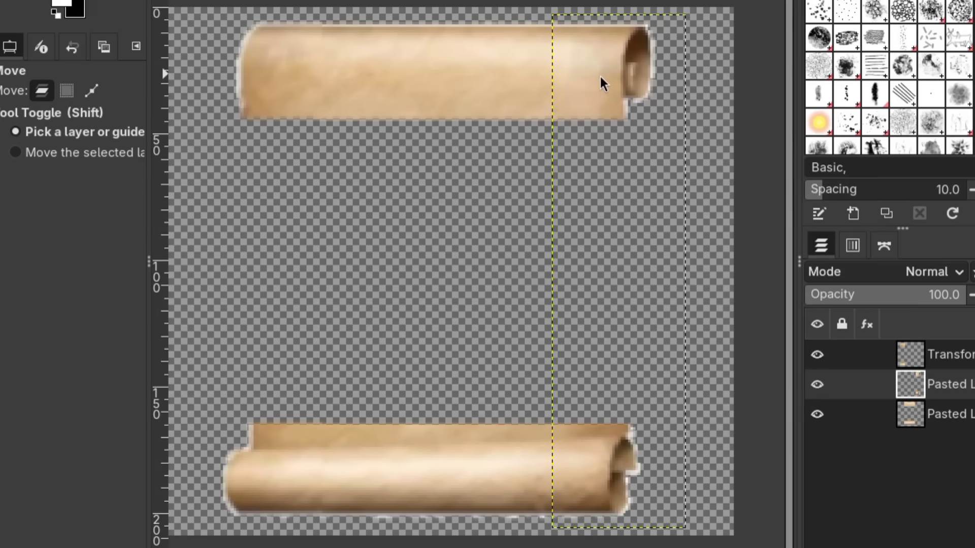
{"action": "left_click", "coordinate": [903, 369]}
{"action": "left_click_drag", "start_coordinate": [303, 84], "coordinate": [331, 89]}
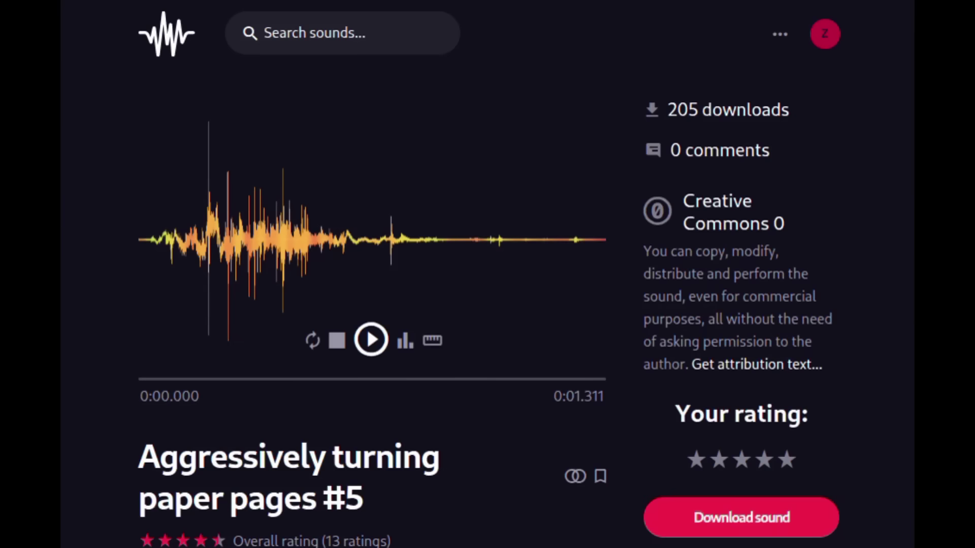
{"action": "left_click", "coordinate": [374, 343]}
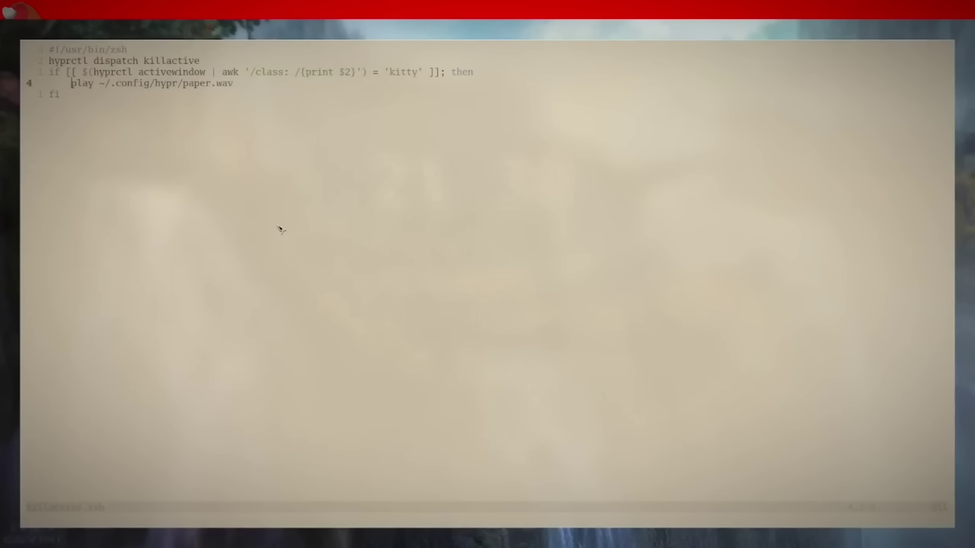
- Close an empty kitty with the kill script, then twice decline closing a kitty running Neovim
{"action": "key", "text": "super+Return"}
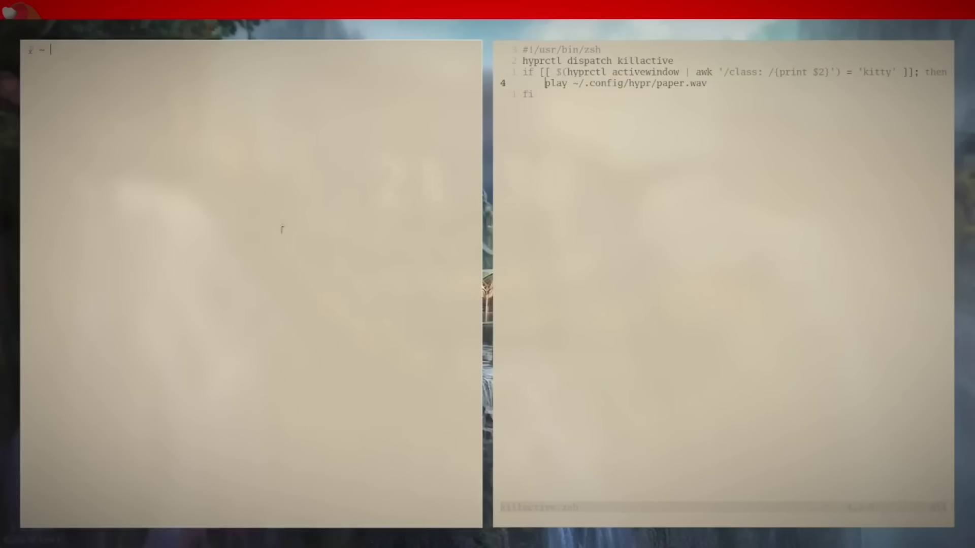
{"action": "key", "text": "super+q"}
{"action": "key", "text": "super+Return"}
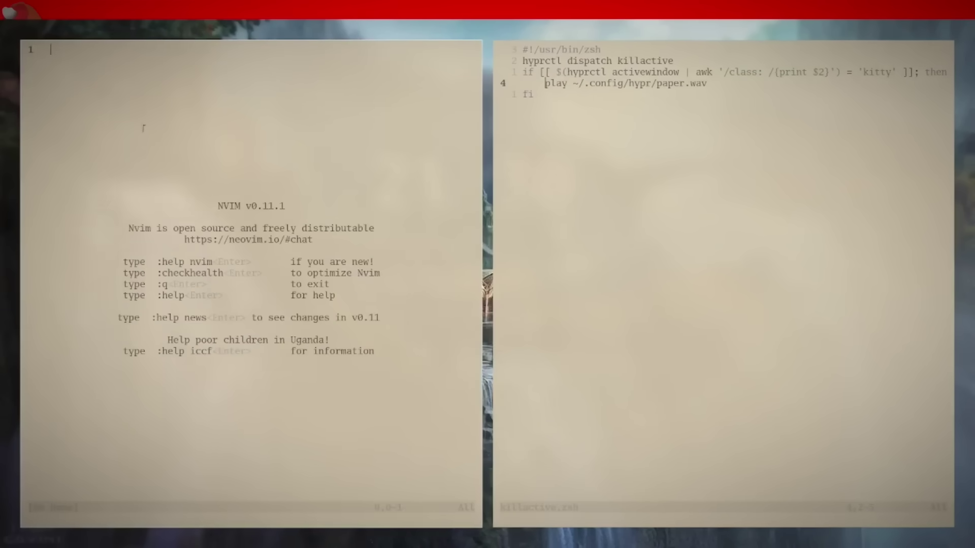
{"action": "key", "text": "super+q"}
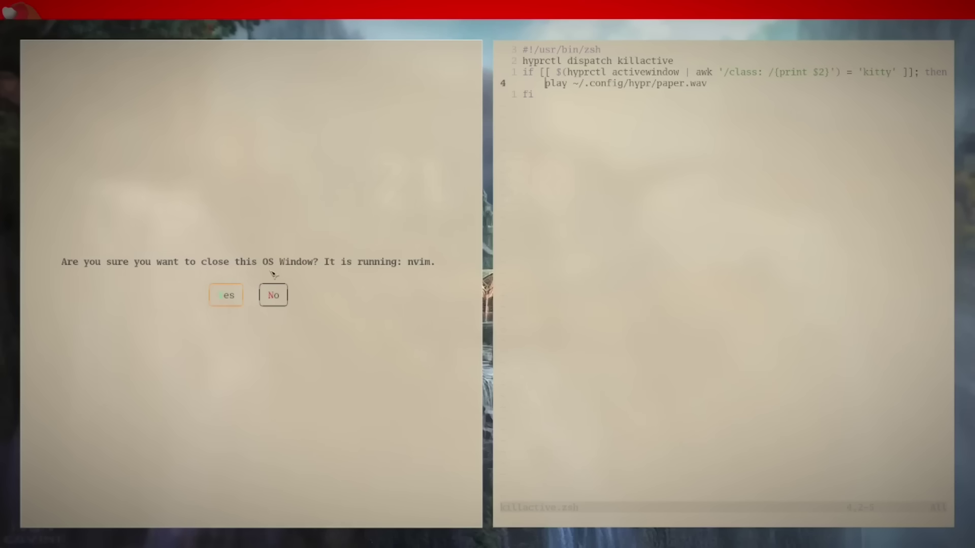
{"action": "key", "text": "Escape"}
{"action": "key", "text": "super+q"}
{"action": "key", "text": "Escape"}
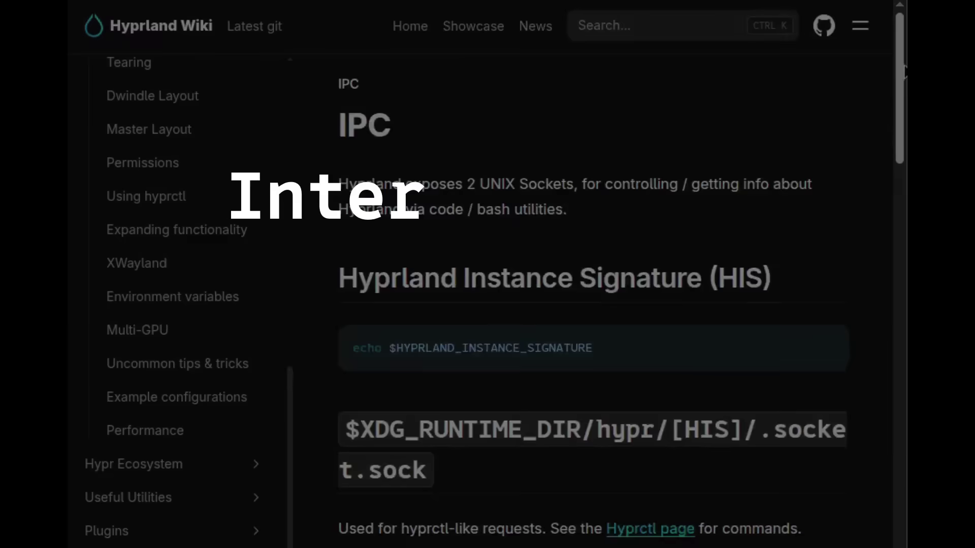
- Scroll to the IPC events table and select the closewindow description and its WINDOWADDRESS data
{"action": "scroll", "coordinate": [896, 416], "scroll_direction": "down", "scroll_amount": 20}
{"action": "scroll", "coordinate": [444, 483], "scroll_direction": "down", "scroll_amount": 6}
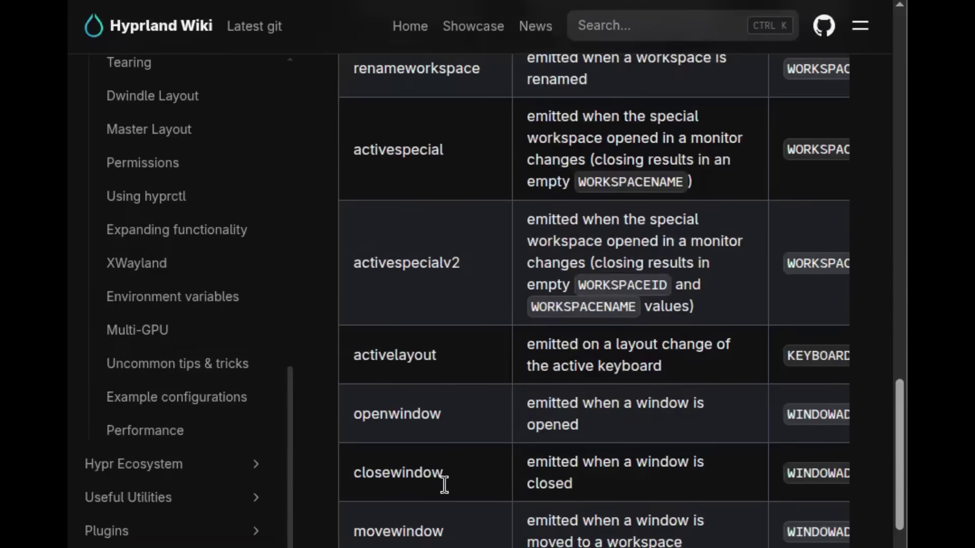
{"action": "double_click", "coordinate": [406, 312]}
{"action": "double_click", "coordinate": [546, 305]}
{"action": "left_click_drag", "start_coordinate": [546, 305], "coordinate": [684, 314]}
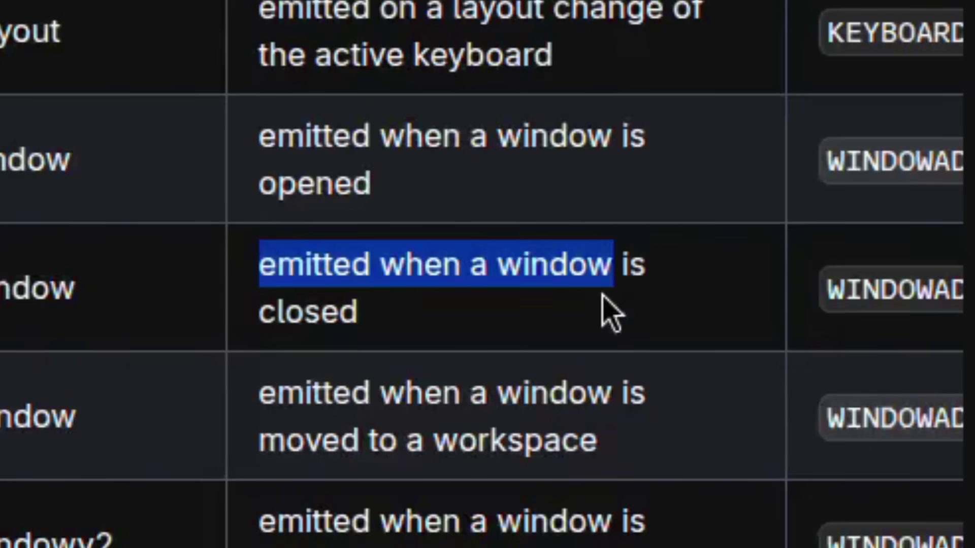
{"action": "left_click_drag", "start_coordinate": [605, 299], "coordinate": [482, 349]}
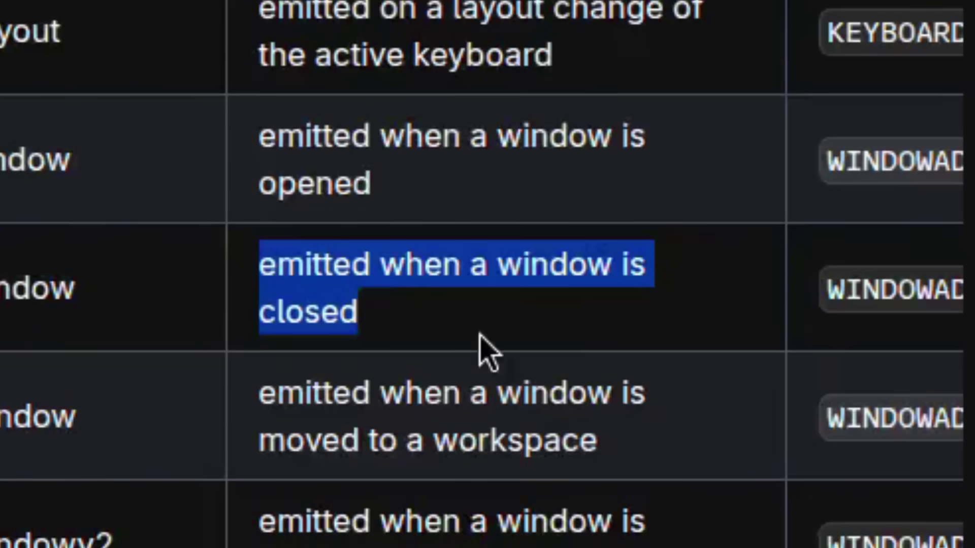
{"action": "scroll", "coordinate": [562, 365], "scroll_direction": "right", "scroll_amount": 8}
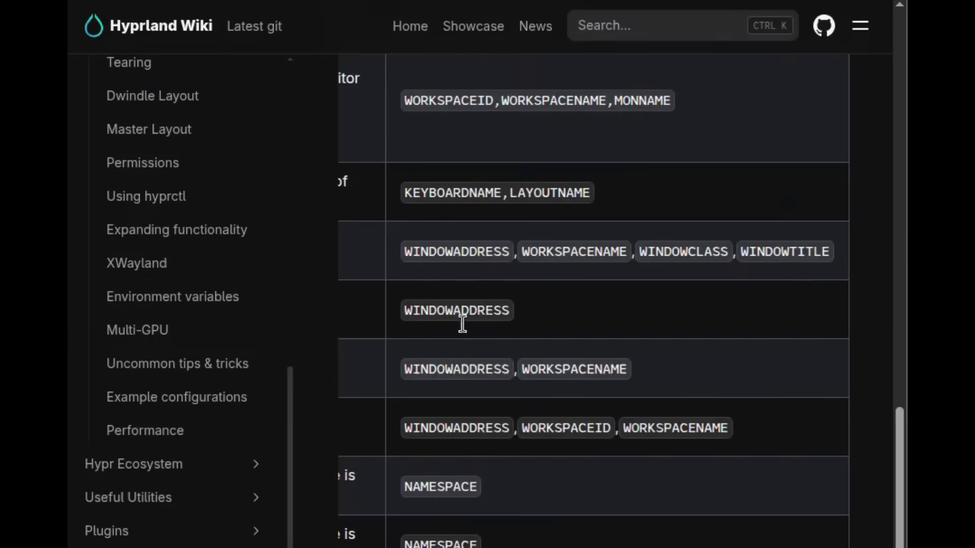
{"action": "double_click", "coordinate": [462, 324]}
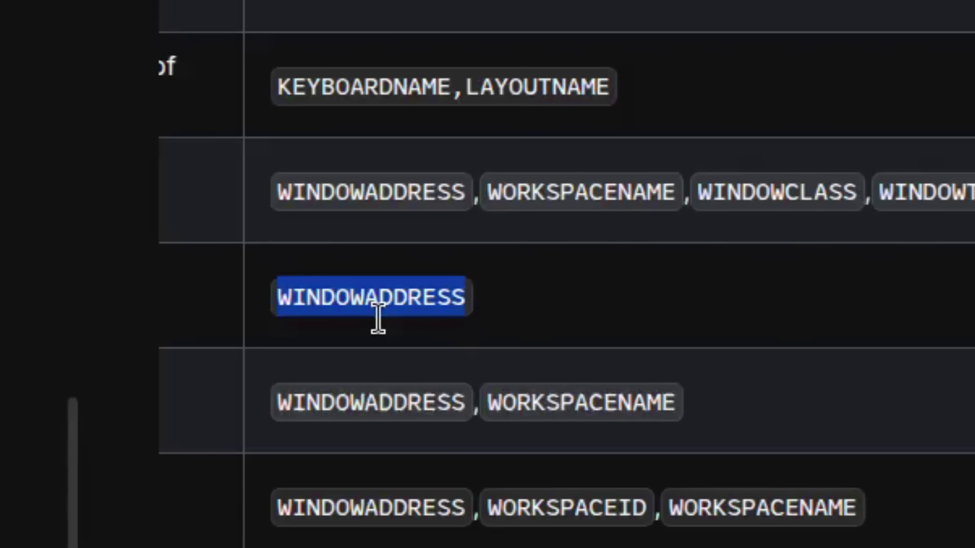
{"action": "left_click", "coordinate": [356, 343]}
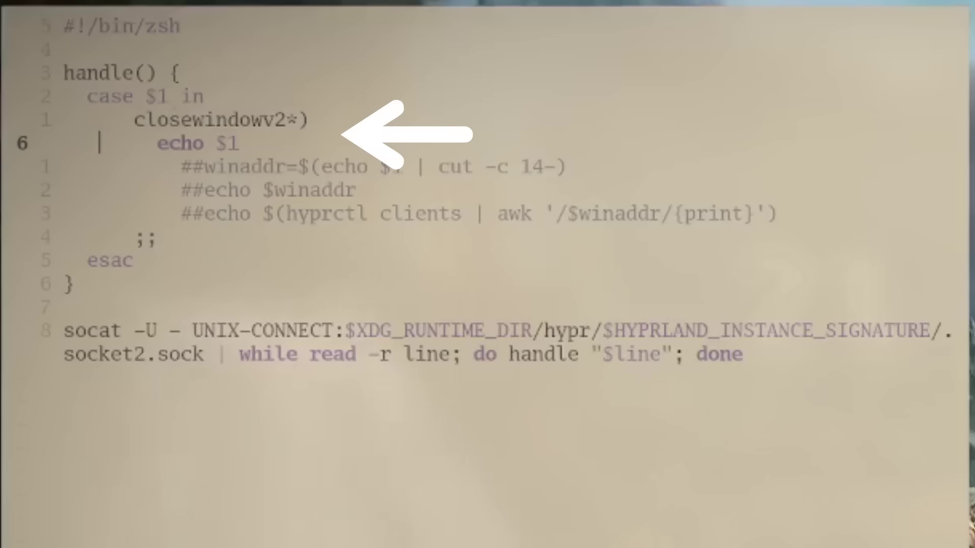
- Open and close several kitty windows to emit closewindowv2 events, then run make
{"action": "key", "text": "super+Return"}
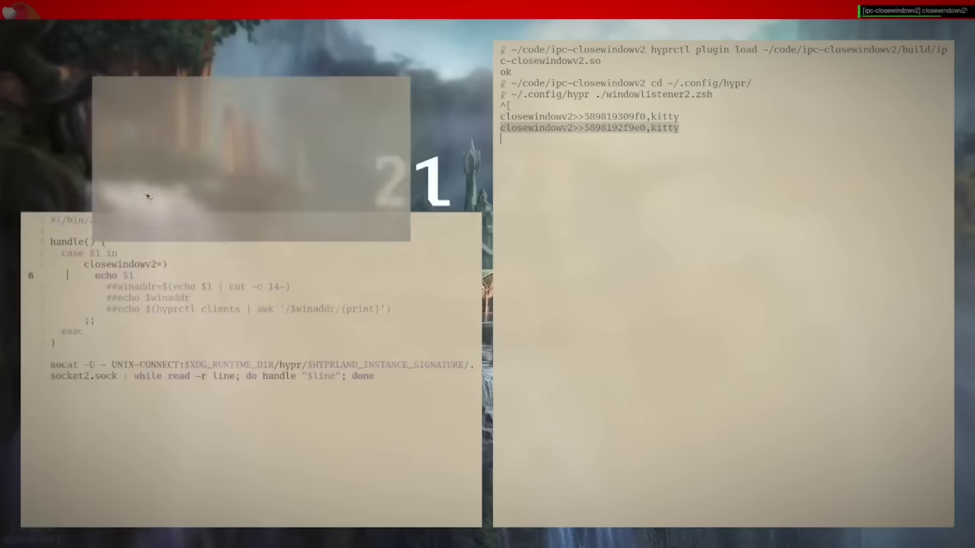
{"action": "key", "text": "super+Return"}
{"action": "key", "text": "super+Return"}
{"action": "key", "text": "super+q"}
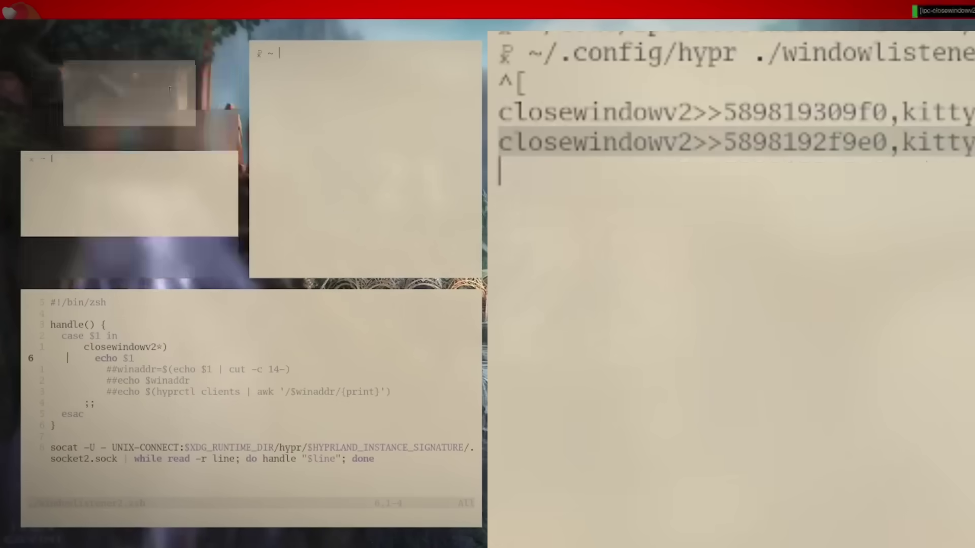
{"action": "key", "text": "super+q"}
{"action": "key", "text": "super+q"}
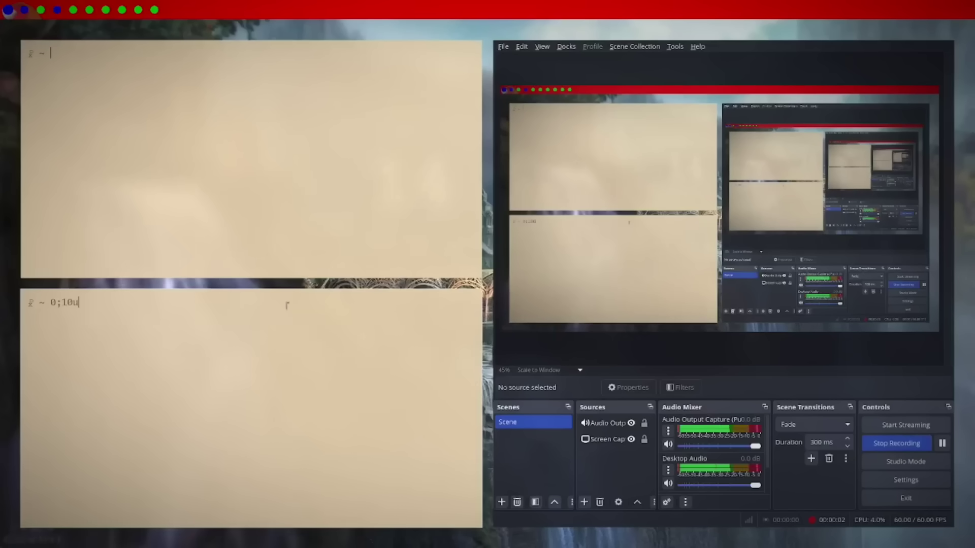
{"action": "key", "text": "super+q"}
{"action": "key", "text": "super+Return"}
{"action": "key", "text": "super+q"}
{"action": "type", "text": "make"}
{"action": "key", "text": "Return"}
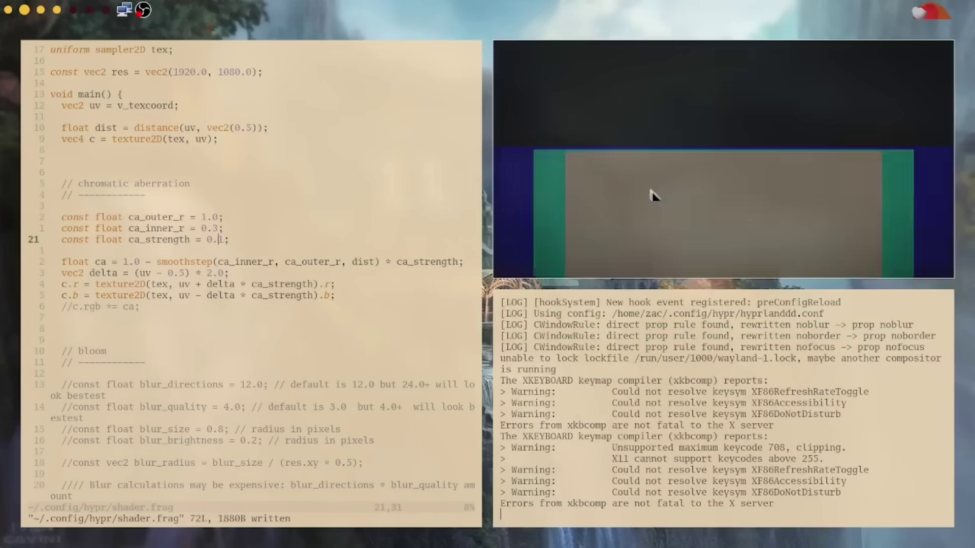
- Change ca_strength in shader.frag from 0.1 to 0.01 and save the file
{"action": "key", "text": "super+Return"}
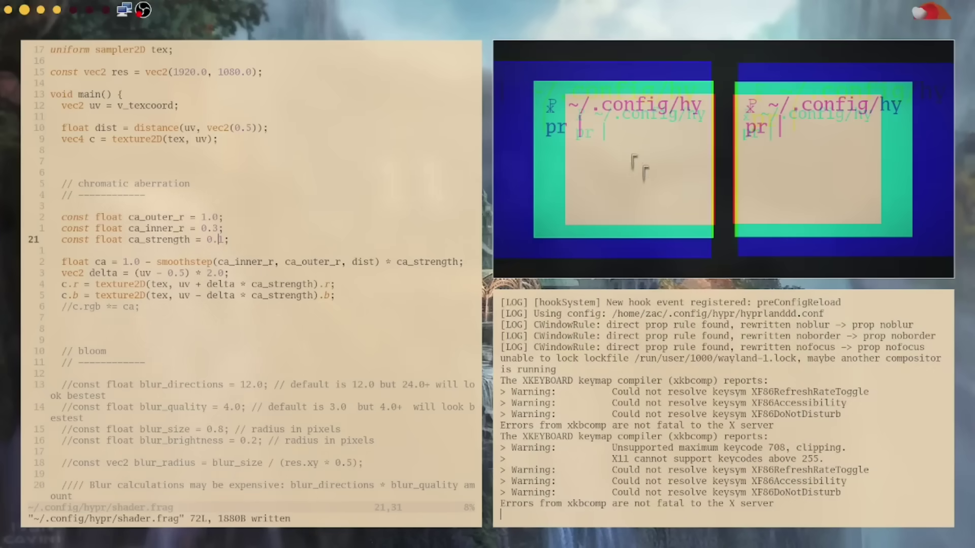
{"action": "type", "text": "i0"}
{"action": "key", "text": "Escape"}
{"action": "type", "text": ":w"}
{"action": "key", "text": "Return"}
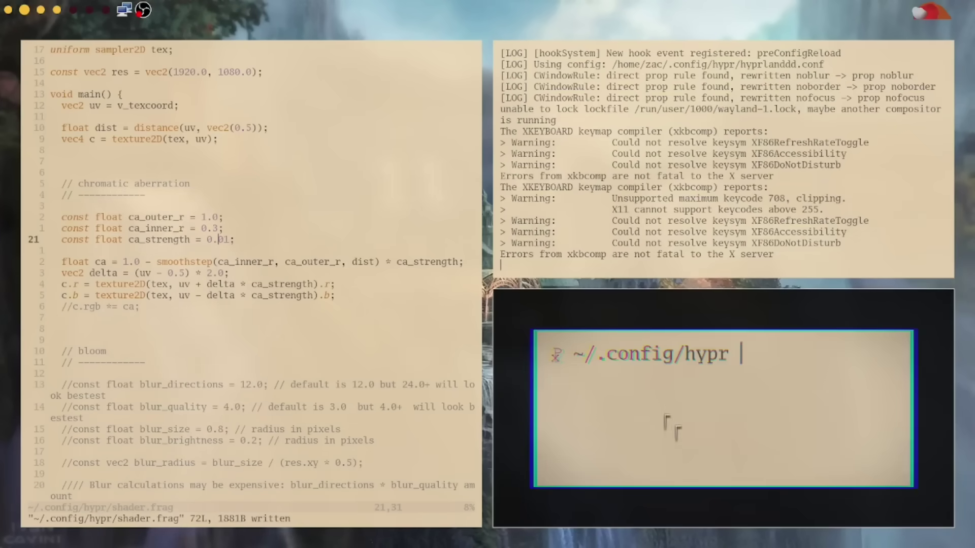
- In the nested Hyprland session, open another terminal, move it, and launch Blender
{"action": "key", "text": "super+Return"}
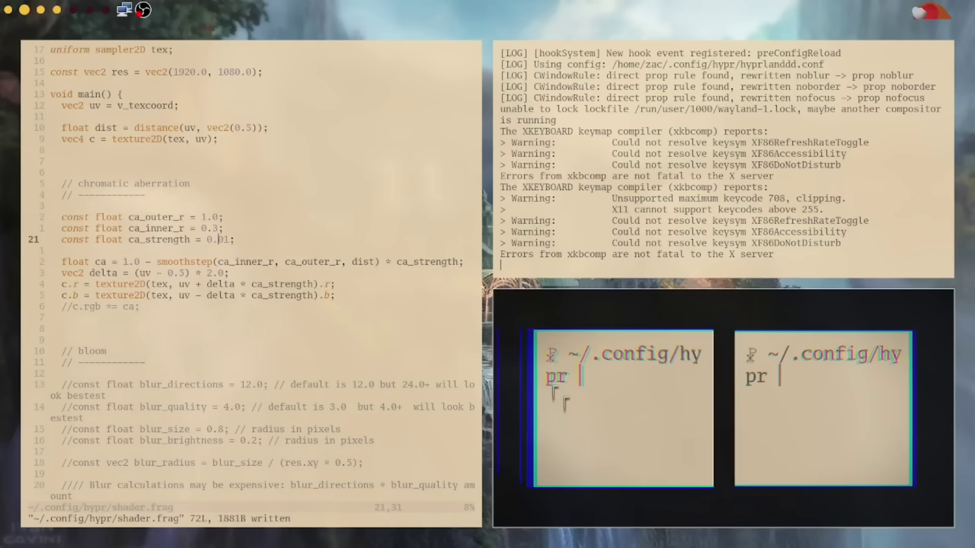
{"action": "left_click_drag", "start_coordinate": [565, 404], "coordinate": [592, 424]}
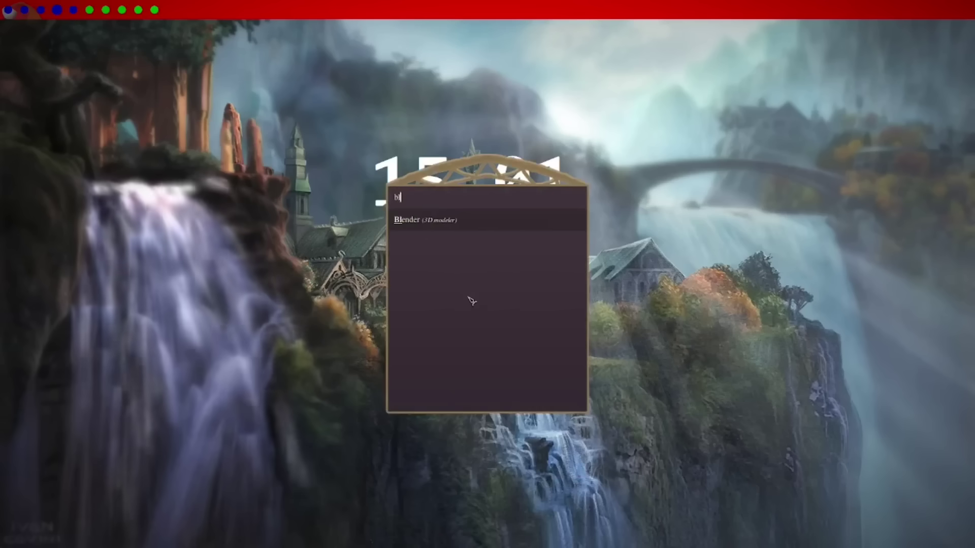
{"action": "key", "text": "Return"}
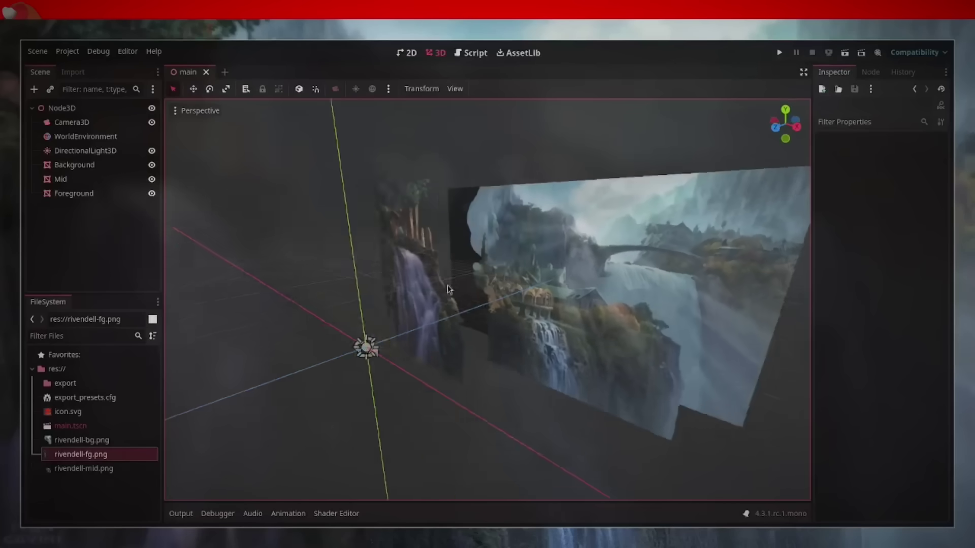
- Inspect Godot's layered Rivendell planes from a new angle, then run ./debug.sh to relaunch Hyprland
{"action": "left_click_drag", "start_coordinate": [348, 294], "coordinate": [443, 318]}
{"action": "scroll", "coordinate": [466, 305], "scroll_direction": "up", "scroll_amount": 3}
{"action": "scroll", "coordinate": [495, 285], "scroll_direction": "down", "scroll_amount": 4}
{"action": "scroll", "coordinate": [467, 297], "scroll_direction": "up", "scroll_amount": 2}
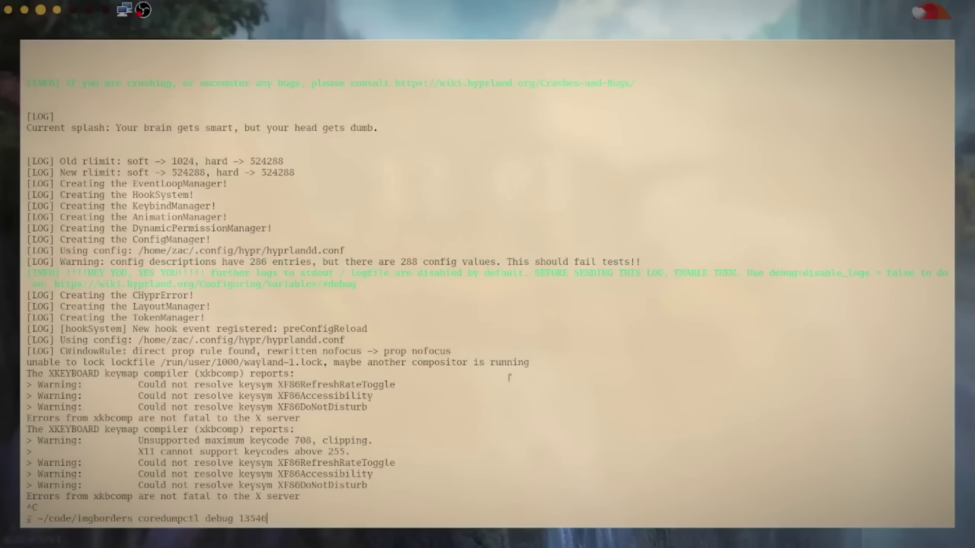
{"action": "key", "text": "Return"}
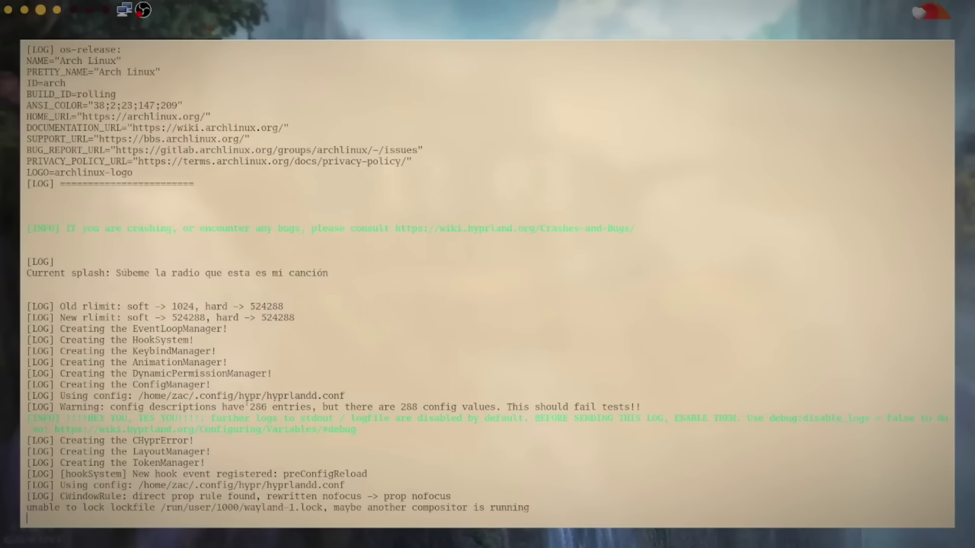